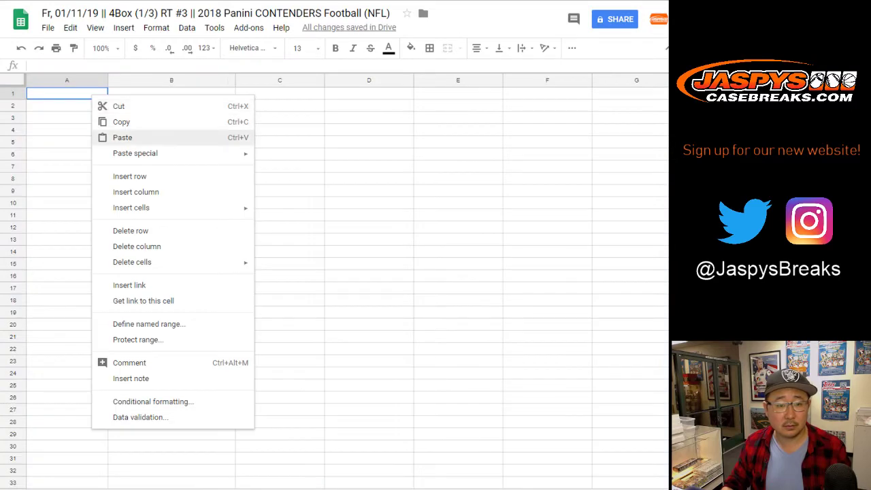
Paste the copied list of participant names into column A, starting at cell A1
{"action": "left_click", "coordinate": [117, 136]}
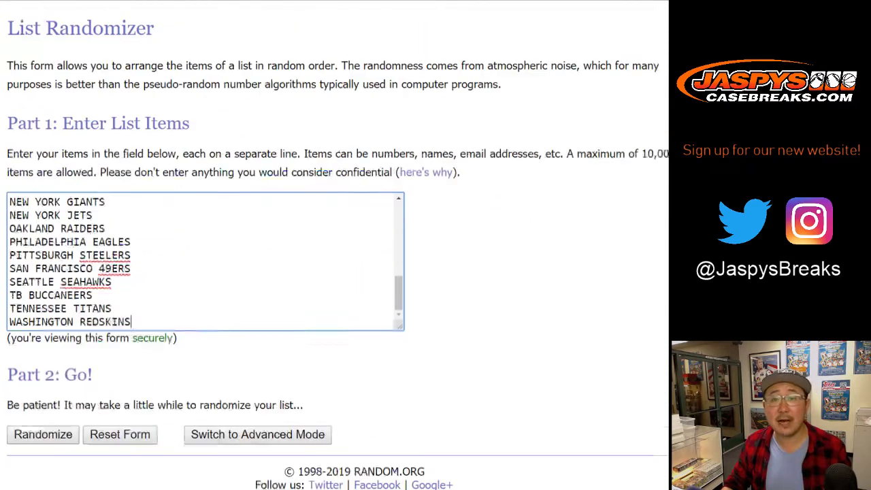
Switch to the RANDOM.ORG List Randomizer and randomize the NFL team list seven times
{"action": "scroll", "coordinate": [333, 245], "scroll_direction": "down", "scroll_amount": 1}
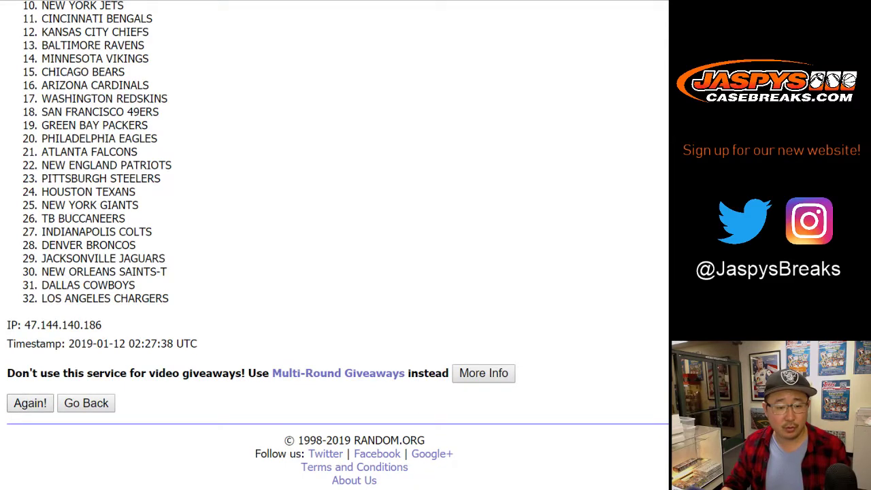
{"action": "left_click", "coordinate": [30, 403]}
{"action": "scroll", "coordinate": [30, 403], "scroll_direction": "down", "scroll_amount": 5}
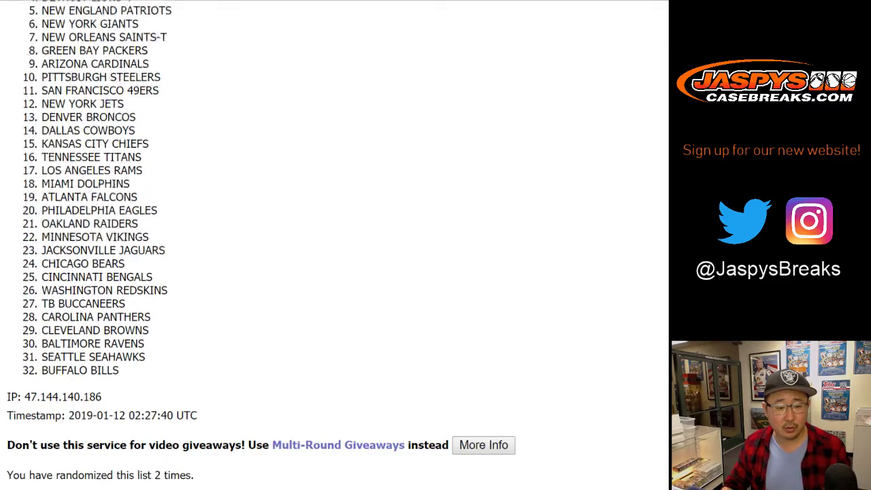
{"action": "left_click", "coordinate": [30, 403]}
{"action": "scroll", "coordinate": [30, 403], "scroll_direction": "down", "scroll_amount": 5}
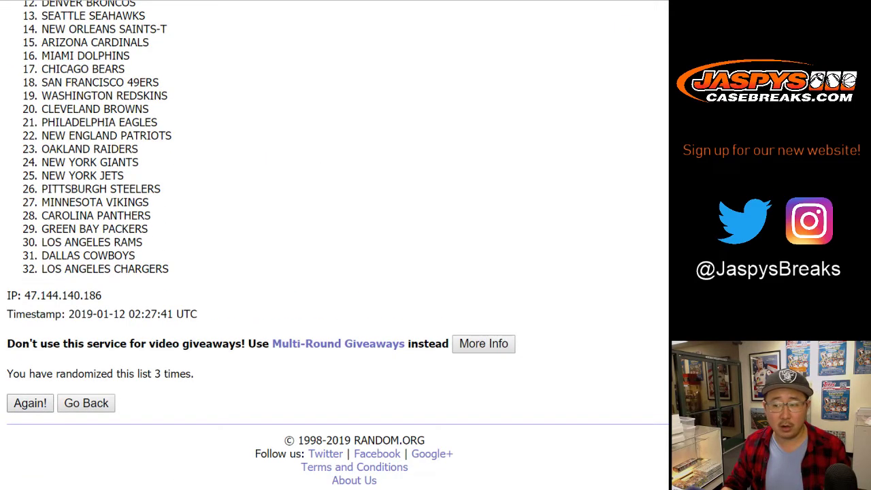
{"action": "left_click", "coordinate": [29, 403]}
{"action": "key", "text": "F5"}
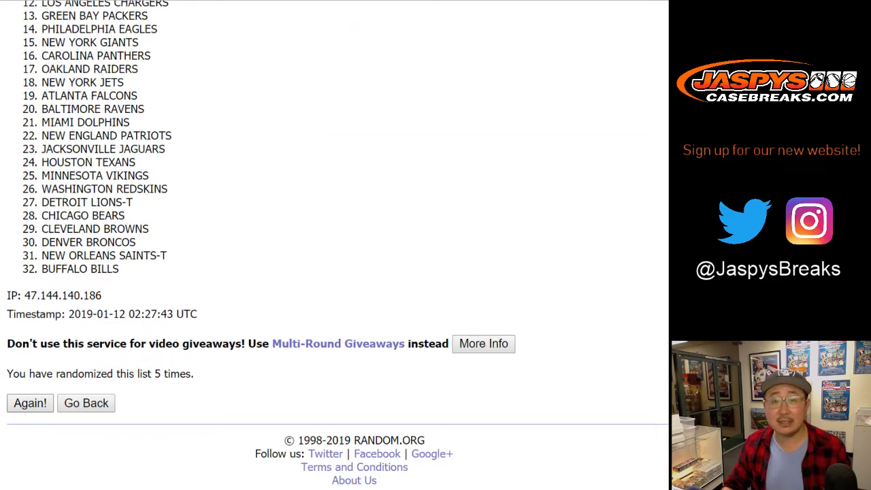
{"action": "key", "text": "F5"}
{"action": "key", "text": "F5"}
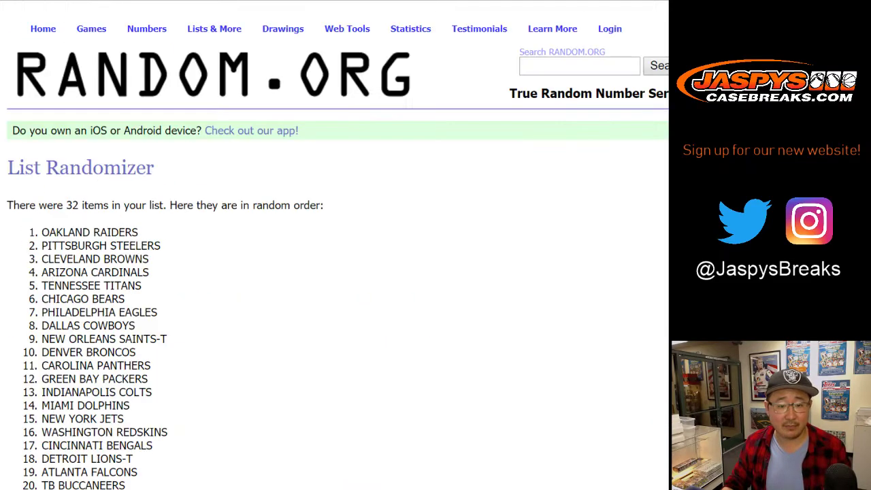
Copy all 32 randomized team names and paste them into column B of the Google Sheets spreadsheet, starting at B1
{"action": "scroll", "coordinate": [334, 245], "scroll_direction": "up", "scroll_amount": 2}
{"action": "scroll", "coordinate": [334, 245], "scroll_direction": "up", "scroll_amount": 4}
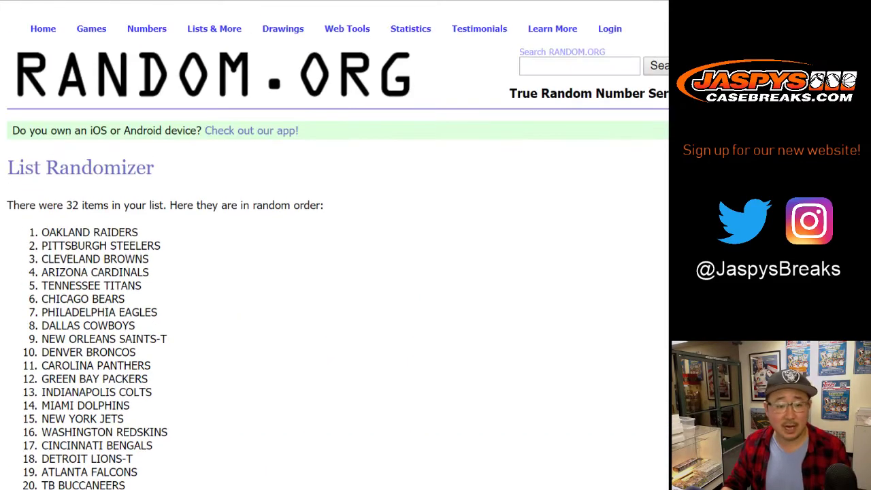
{"action": "scroll", "coordinate": [156, 471], "scroll_direction": "down", "scroll_amount": 6}
{"action": "left_click_drag", "start_coordinate": [42, 233], "coordinate": [149, 270]}
{"action": "key", "text": "ctrl+c"}
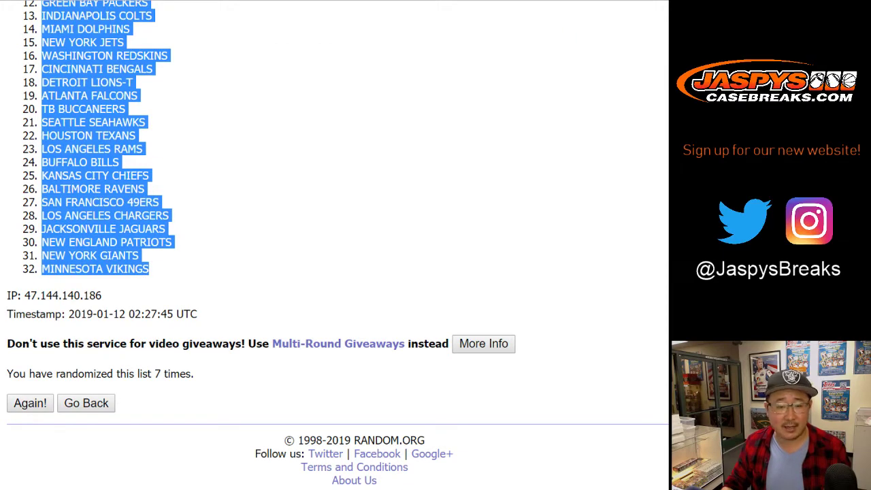
{"action": "key", "text": "ctrl+Tab"}
{"action": "right_click", "coordinate": [178, 92]}
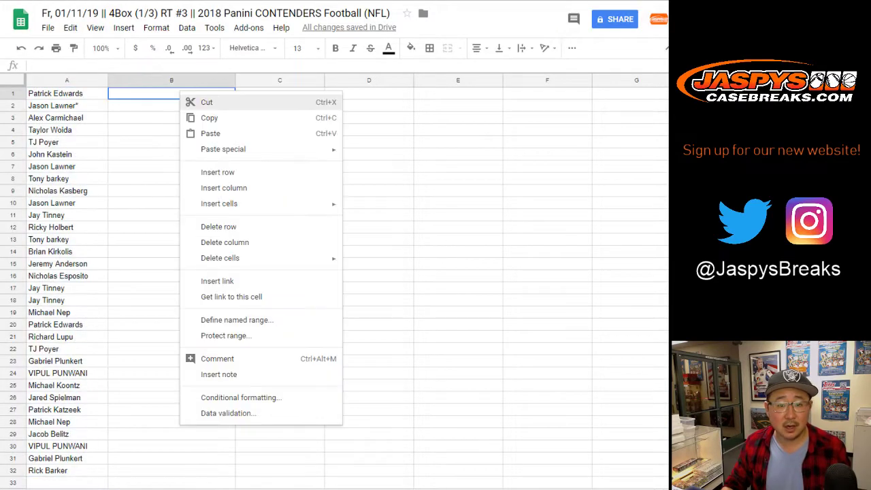
{"action": "left_click", "coordinate": [206, 133]}
Remove the "-T" suffix from the New Orleans Saints entry in B9 and the Detroit Lions entry in B18
{"action": "left_click", "coordinate": [171, 192]}
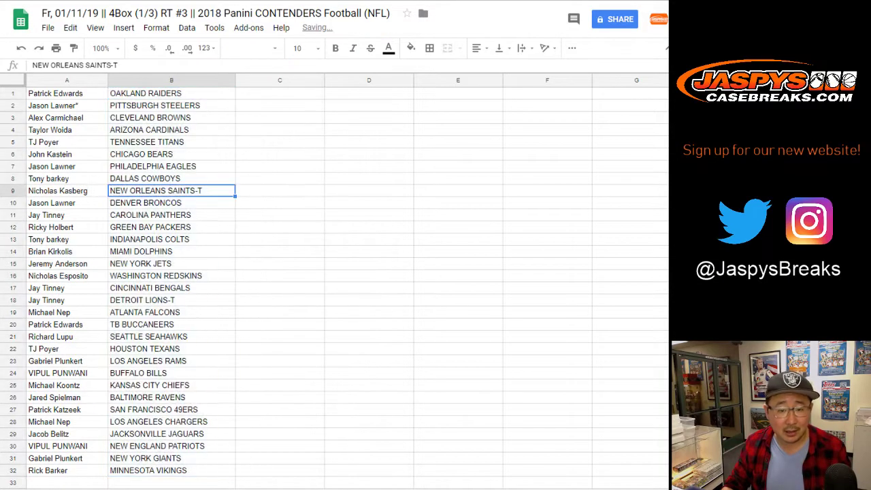
{"action": "key", "text": "F2"}
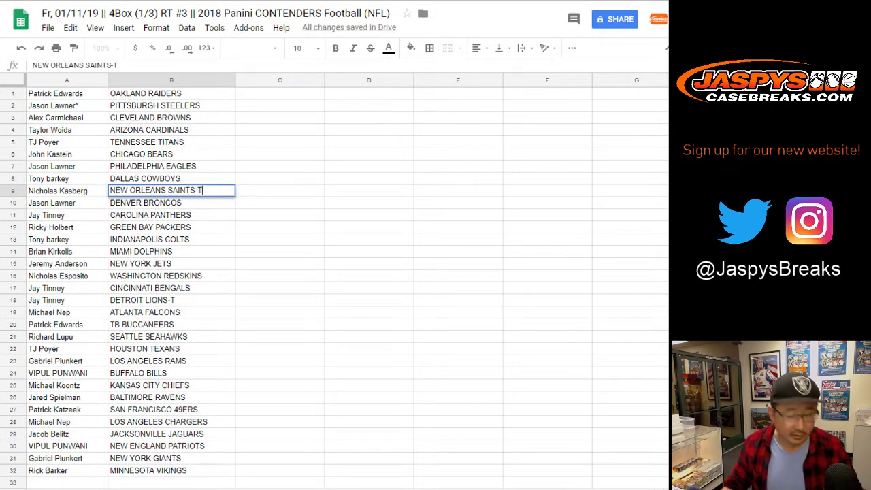
{"action": "key", "text": "BackSpace"}
{"action": "key", "text": "Return"}
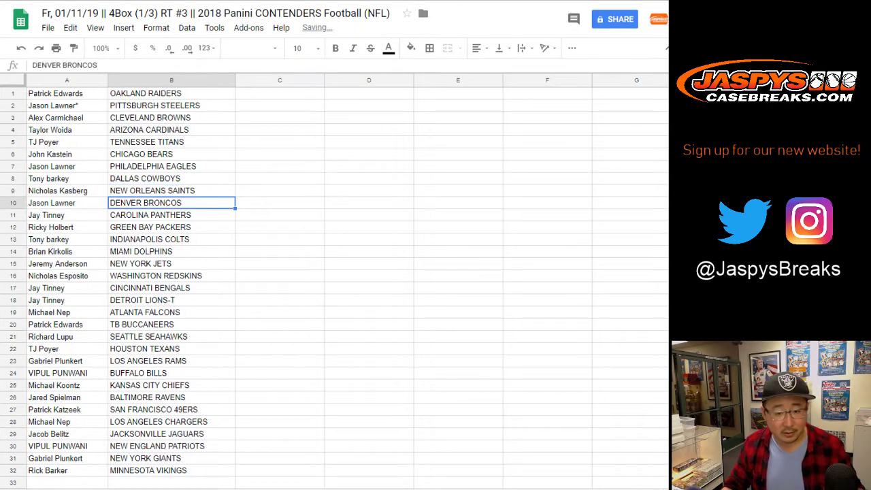
{"action": "left_click", "coordinate": [172, 300]}
{"action": "key", "text": "F2"}
{"action": "key", "text": "BackSpace"}
{"action": "key", "text": "BackSpace"}
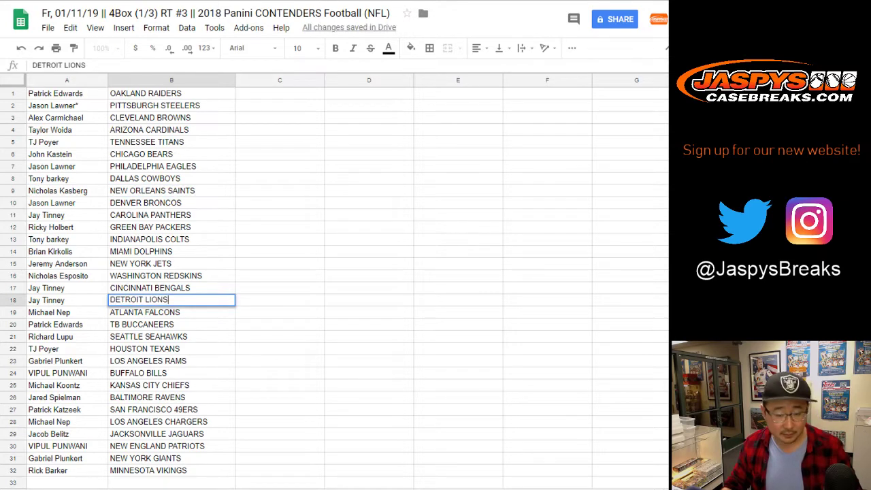
{"action": "key", "text": "Return"}
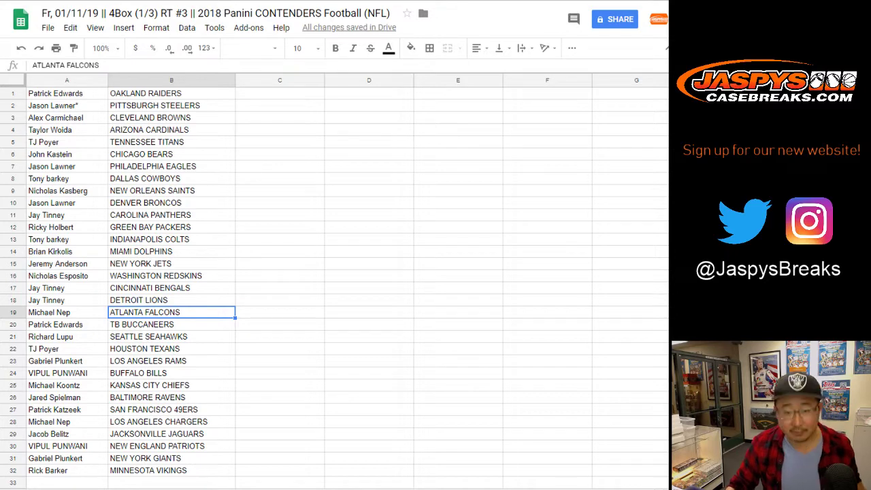
Format the entire sheet in the Helvetica font at size 13
{"action": "left_click", "coordinate": [12, 81]}
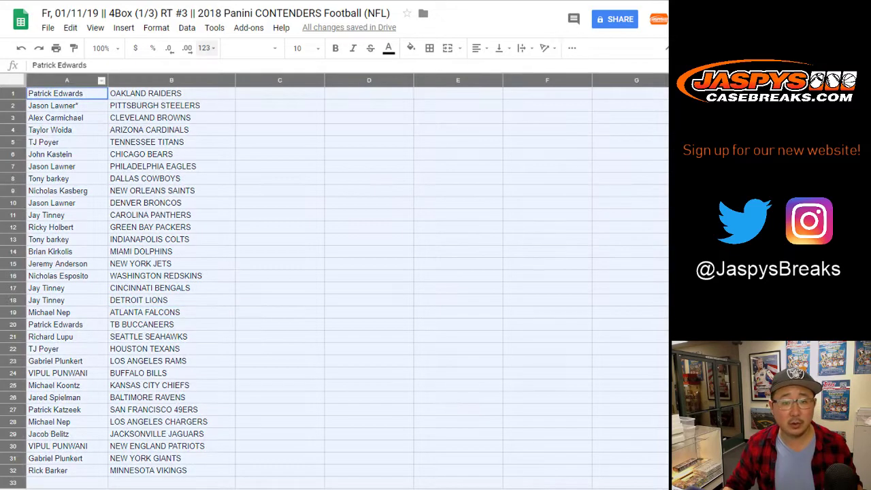
{"action": "left_click", "coordinate": [253, 48]}
{"action": "left_click", "coordinate": [264, 92]}
{"action": "left_click", "coordinate": [313, 49]}
{"action": "type", "text": "13"}
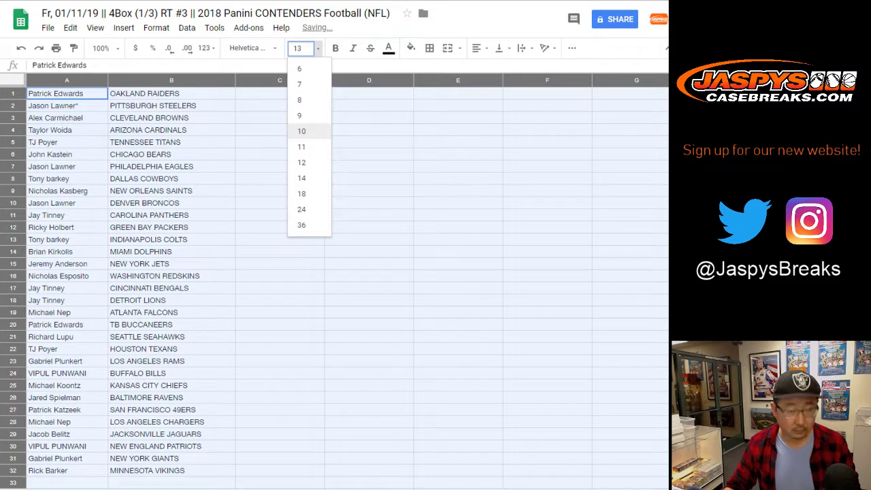
{"action": "key", "text": "Return"}
{"action": "key", "text": "alt+Tab"}
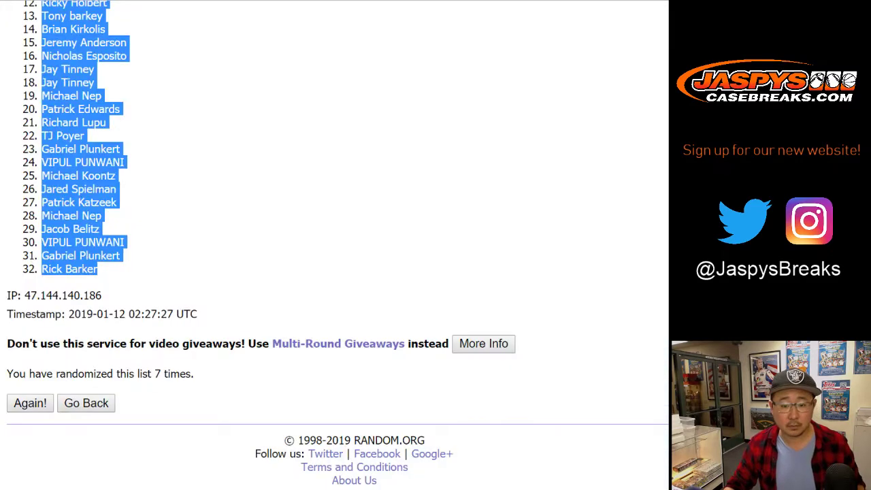
{"action": "key", "text": "ctrl+Tab"}
{"action": "key", "text": "ctrl+Tab"}
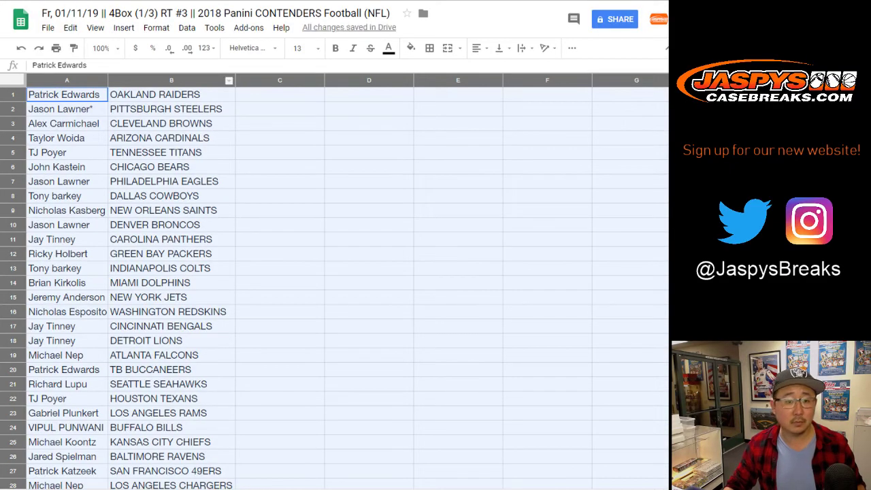
Set the sheet's zoom level to 150%
{"action": "left_click", "coordinate": [104, 49]}
{"action": "left_click", "coordinate": [105, 147]}
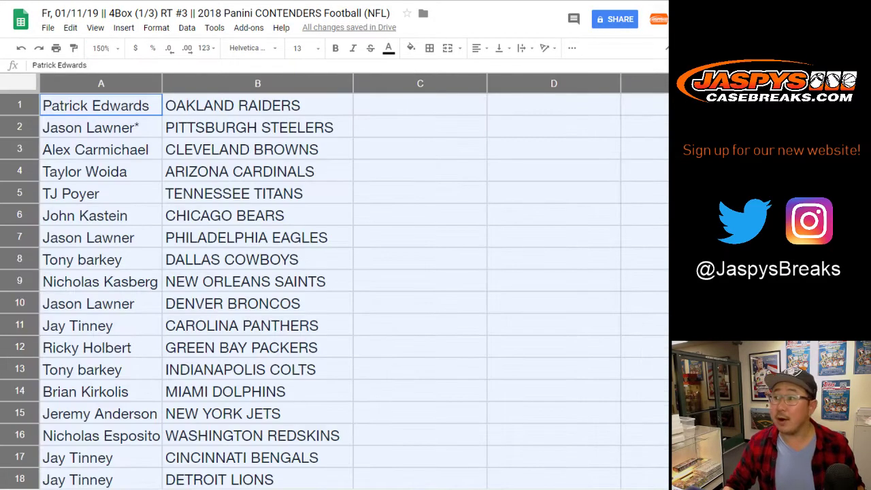
Review the participant and team pairings row by row, highlighting each entry in turn from row 2 through row 32
{"action": "left_click", "coordinate": [20, 127]}
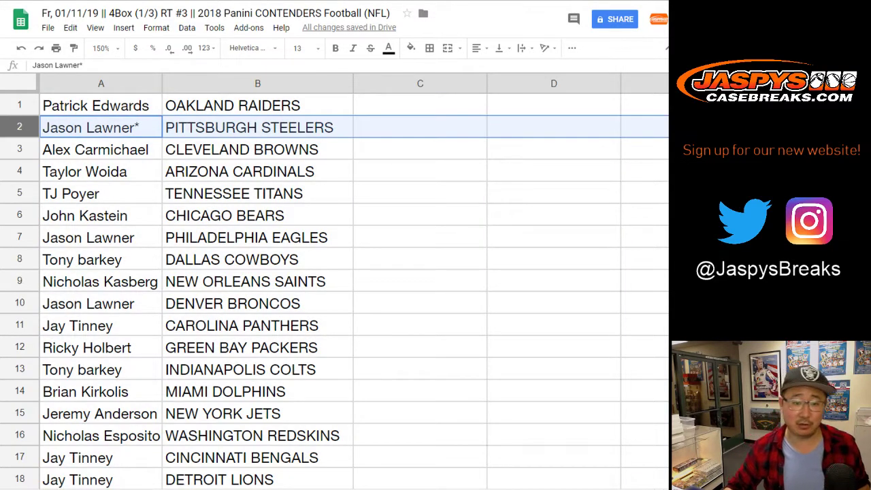
{"action": "left_click", "coordinate": [20, 149]}
{"action": "left_click", "coordinate": [19, 171]}
{"action": "left_click", "coordinate": [20, 193]}
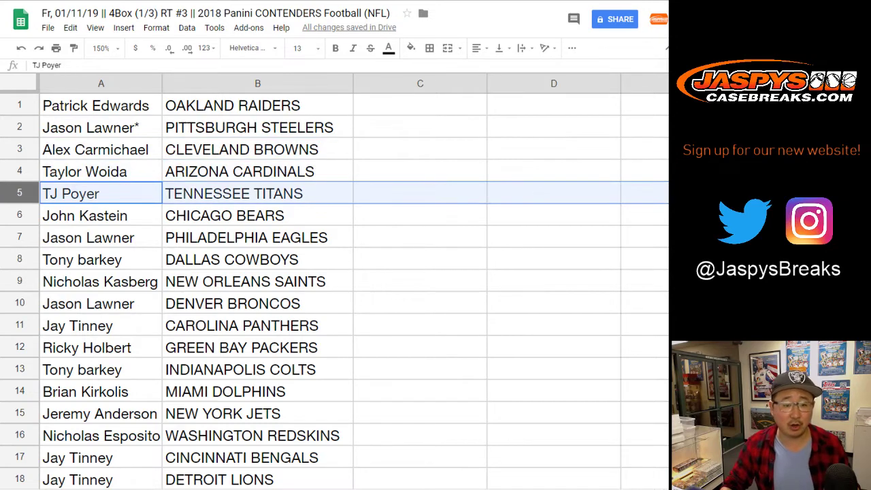
{"action": "left_click", "coordinate": [20, 216]}
{"action": "left_click", "coordinate": [19, 238]}
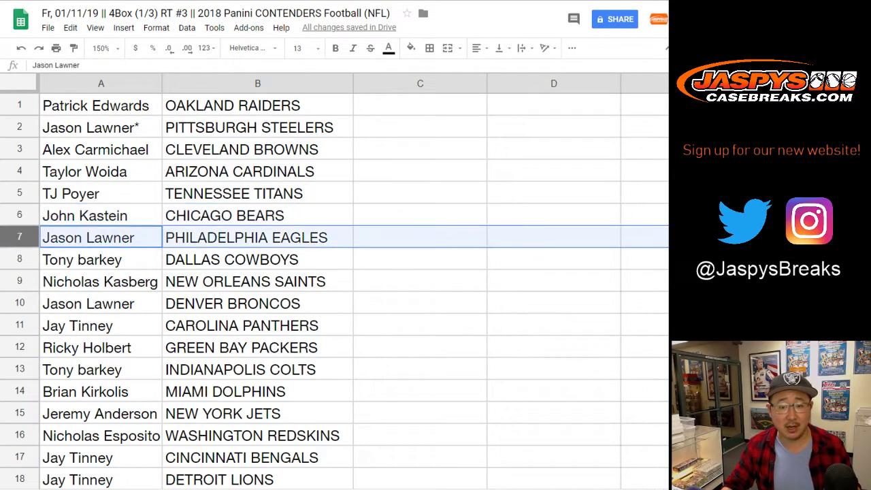
{"action": "left_click", "coordinate": [20, 259]}
{"action": "left_click", "coordinate": [20, 281]}
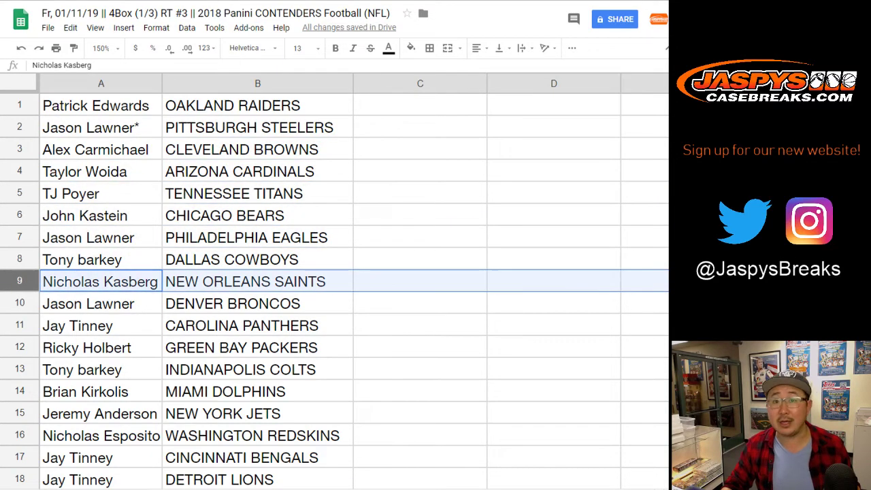
{"action": "left_click", "coordinate": [20, 304]}
{"action": "scroll", "coordinate": [20, 304], "scroll_direction": "down", "scroll_amount": 4}
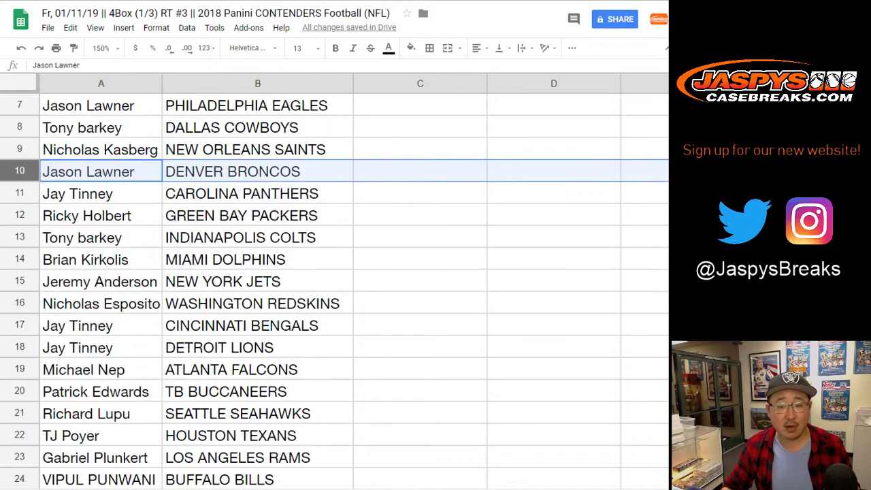
{"action": "left_click", "coordinate": [20, 149]}
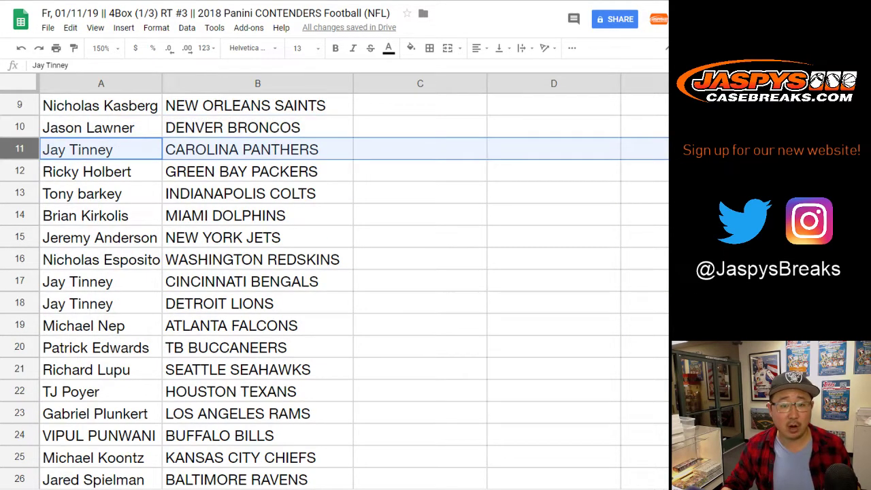
{"action": "left_click", "coordinate": [20, 170]}
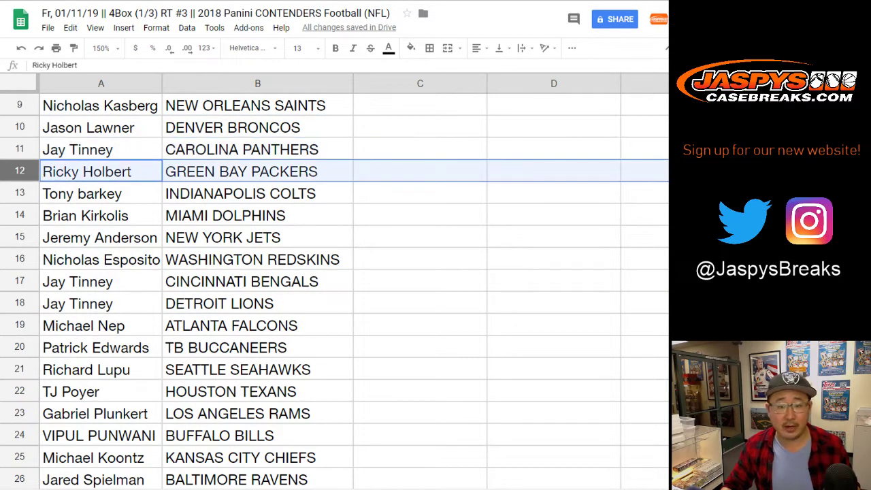
{"action": "left_click", "coordinate": [20, 193]}
{"action": "left_click", "coordinate": [20, 216]}
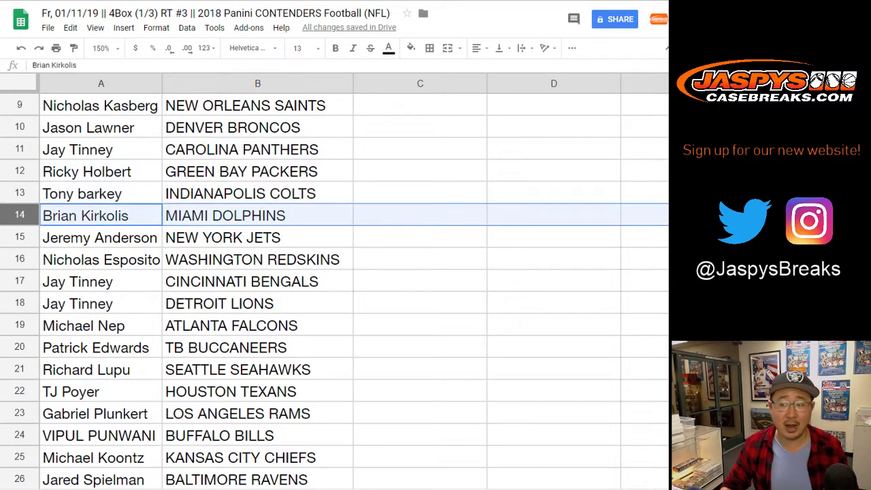
{"action": "left_click", "coordinate": [19, 237]}
{"action": "left_click", "coordinate": [19, 260]}
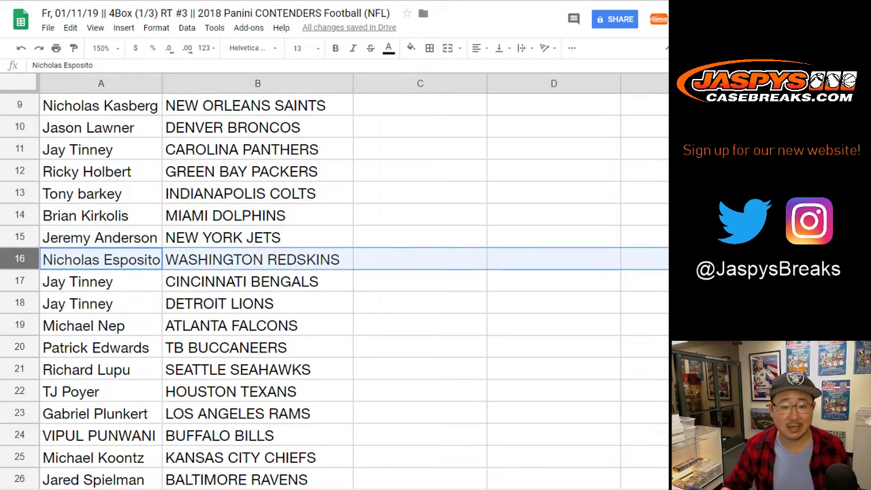
{"action": "left_click", "coordinate": [19, 281]}
{"action": "scroll", "coordinate": [20, 281], "scroll_direction": "down", "scroll_amount": 2}
{"action": "scroll", "coordinate": [333, 286], "scroll_direction": "down", "scroll_amount": 1}
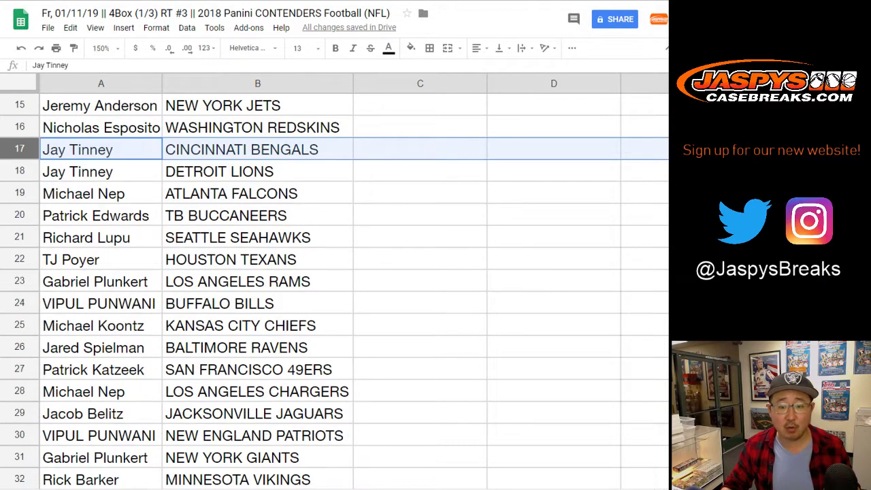
{"action": "key", "text": "shift+Down"}
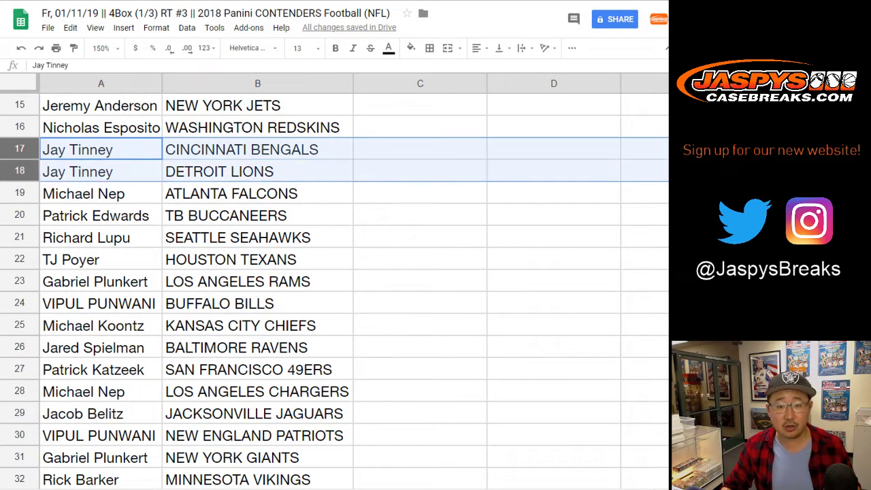
{"action": "left_click", "coordinate": [19, 193]}
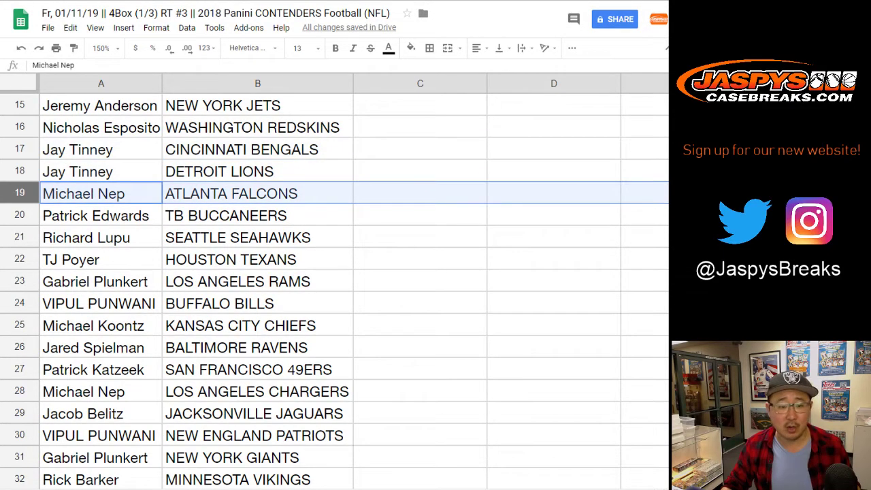
{"action": "left_click", "coordinate": [19, 216]}
{"action": "left_click", "coordinate": [20, 238]}
{"action": "left_click", "coordinate": [19, 260]}
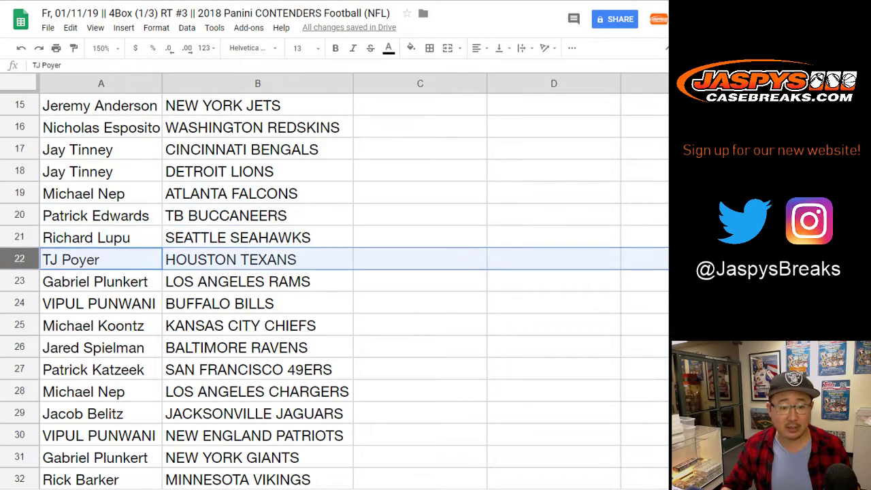
{"action": "scroll", "coordinate": [333, 291], "scroll_direction": "down", "scroll_amount": 2}
{"action": "left_click", "coordinate": [19, 193]}
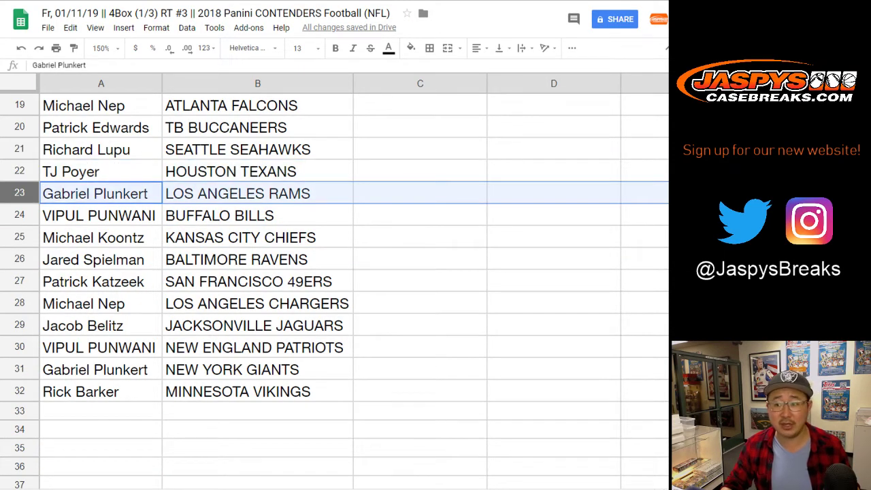
{"action": "left_click", "coordinate": [19, 216]}
{"action": "left_click", "coordinate": [19, 237]}
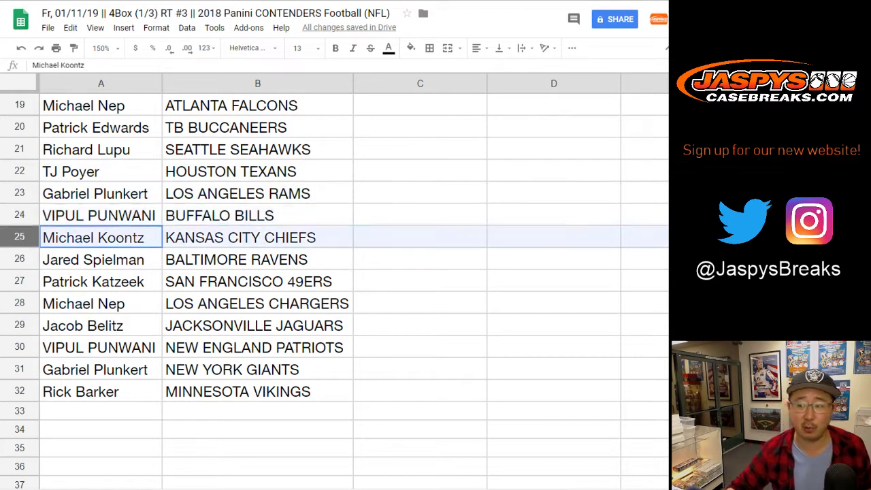
{"action": "left_click", "coordinate": [19, 260]}
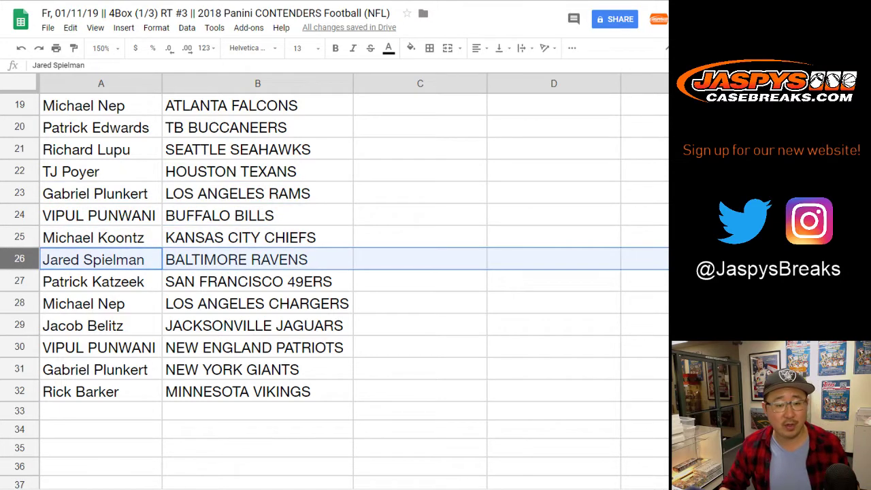
{"action": "left_click", "coordinate": [19, 281]}
{"action": "left_click", "coordinate": [19, 304]}
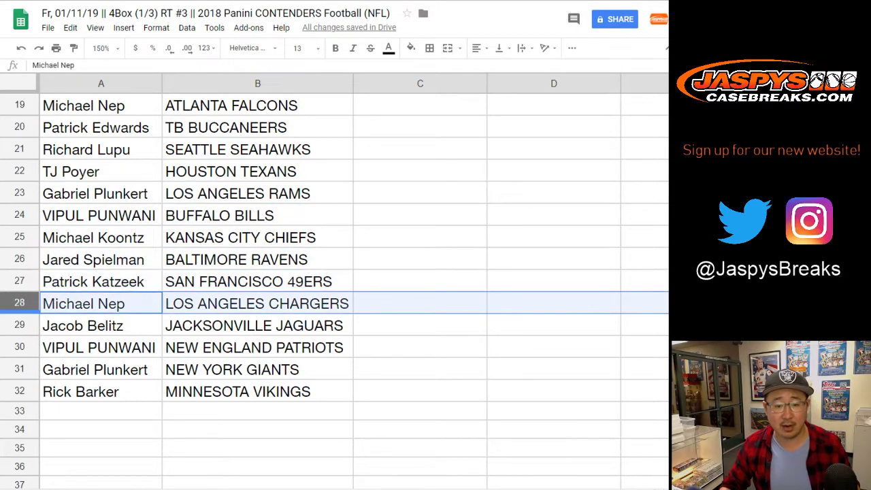
{"action": "left_click", "coordinate": [19, 326]}
{"action": "scroll", "coordinate": [19, 326], "scroll_direction": "down", "scroll_amount": 1}
{"action": "left_click", "coordinate": [19, 304]}
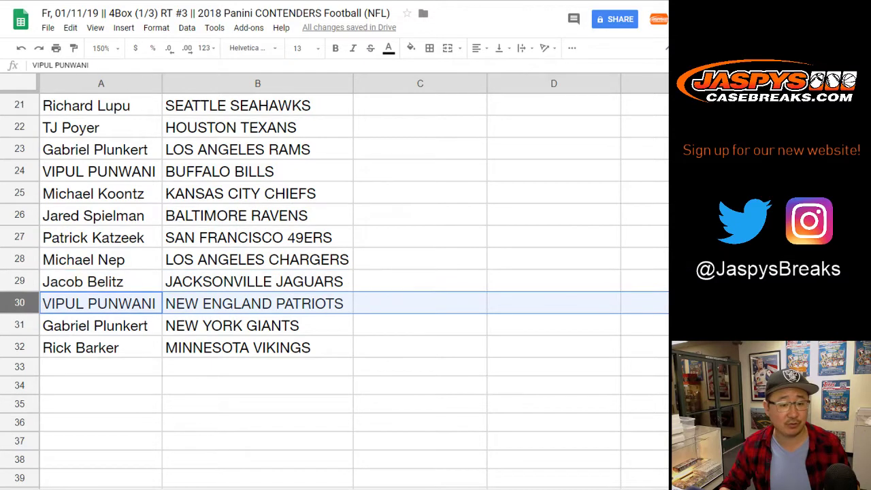
{"action": "left_click", "coordinate": [19, 326]}
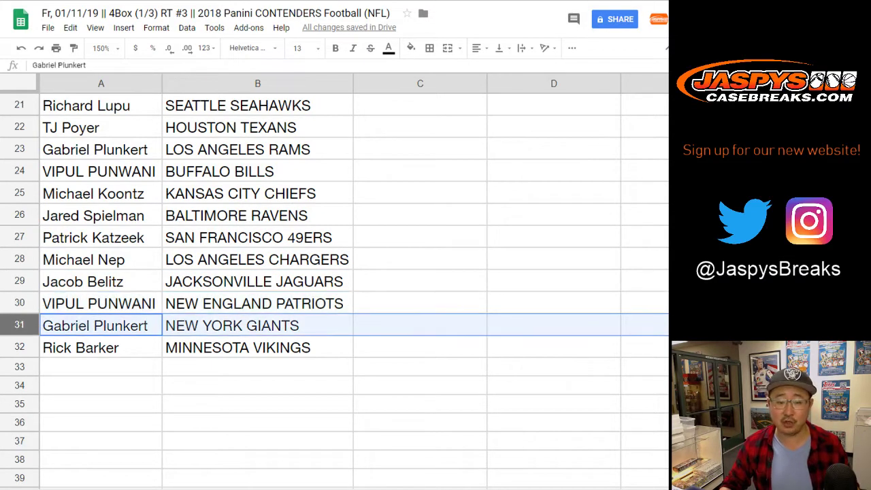
{"action": "left_click", "coordinate": [19, 347]}
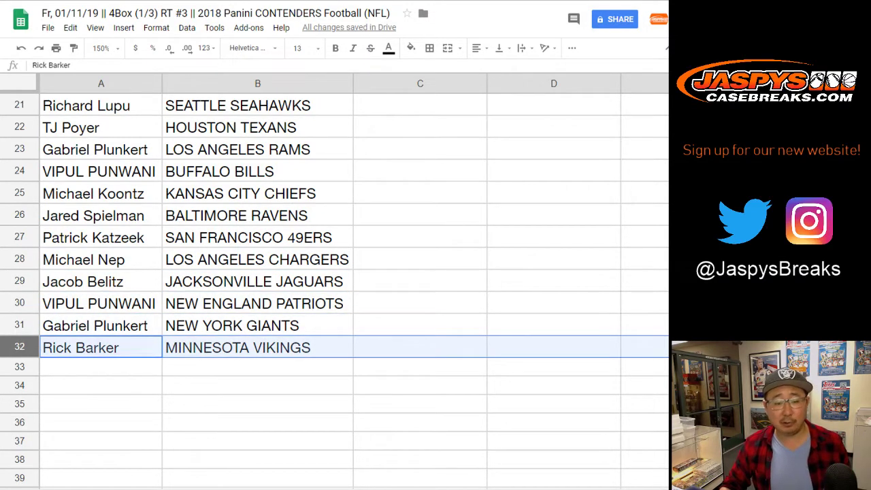
Set the sheet's zoom level to 85%
{"action": "scroll", "coordinate": [334, 286], "scroll_direction": "up", "scroll_amount": 7}
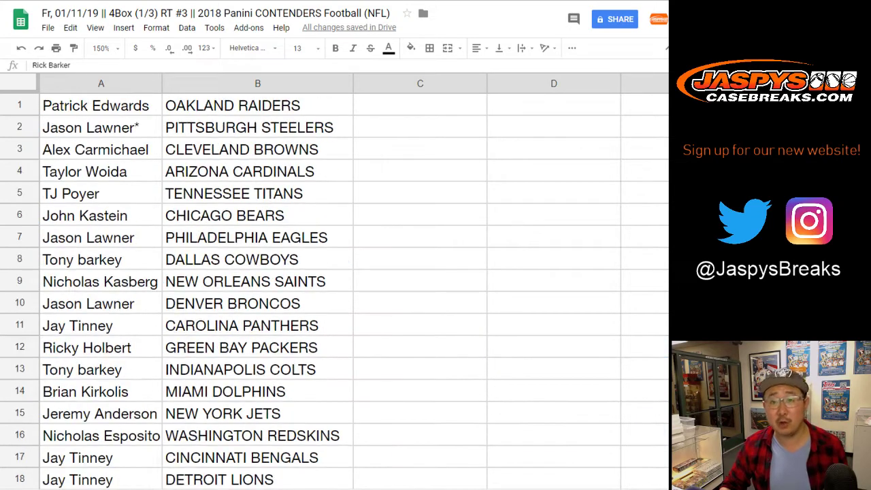
{"action": "left_click", "coordinate": [101, 47]}
{"action": "type", "text": "85"}
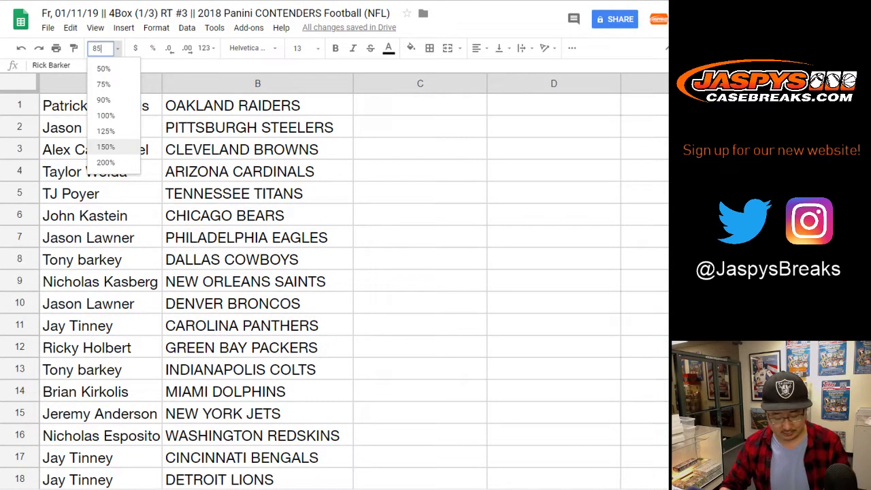
{"action": "key", "text": "Return"}
Sort the whole sheet by column B, A to Z, so the pairings are ordered by team name
{"action": "left_click", "coordinate": [146, 79]}
{"action": "left_click", "coordinate": [187, 27]}
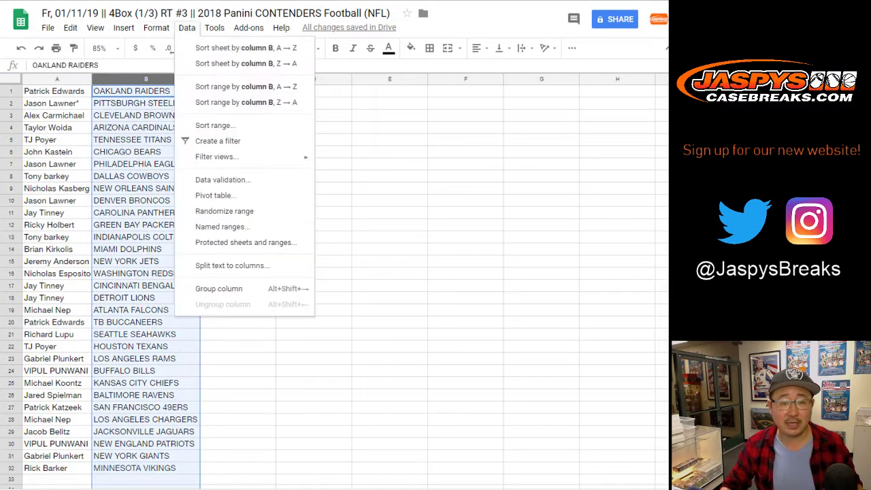
{"action": "left_click", "coordinate": [232, 48]}
Center-align all the participant and team entries in A1:B32
{"action": "left_click", "coordinate": [58, 91]}
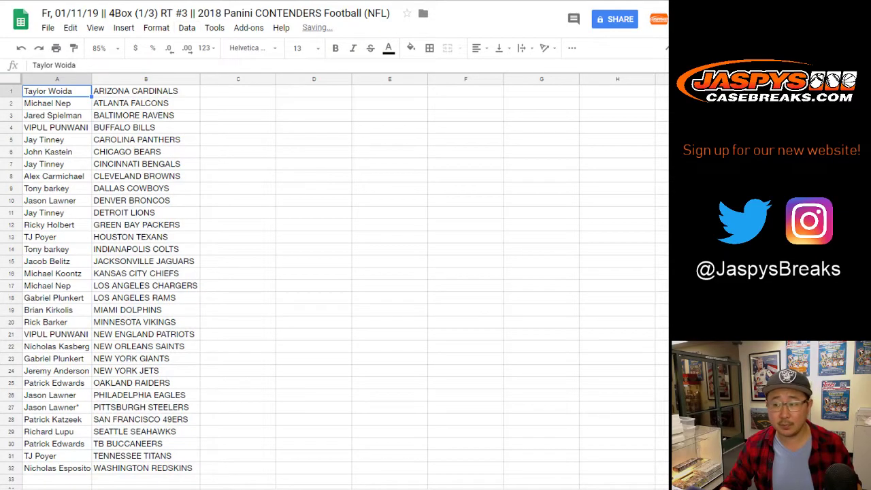
{"action": "key", "text": "ctrl+a"}
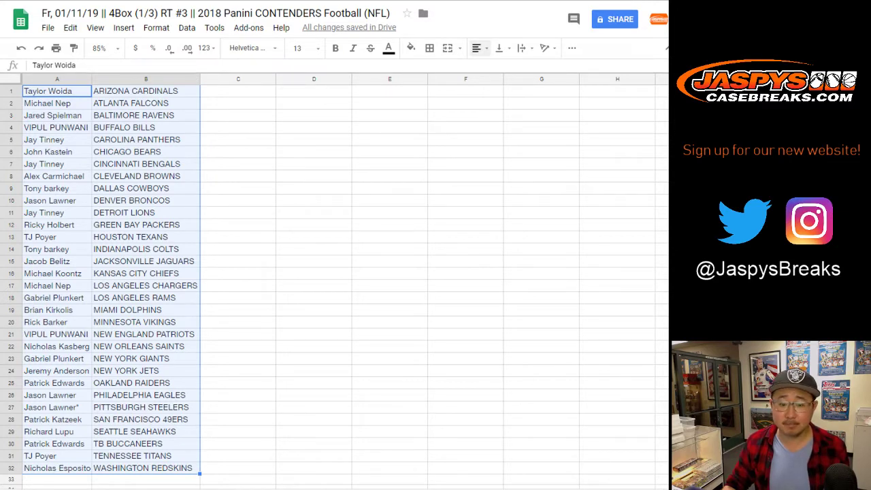
{"action": "left_click", "coordinate": [479, 48]}
{"action": "left_click", "coordinate": [496, 68]}
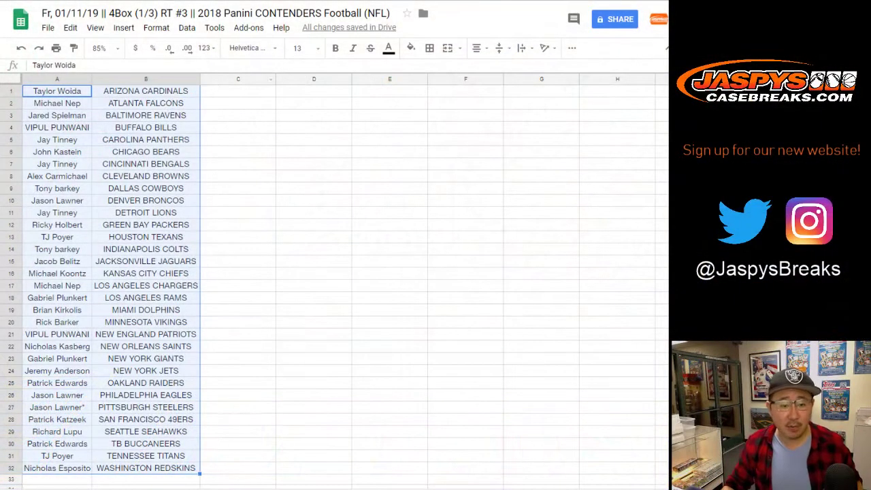
Highlight the Houston Texans, Tennessee Titans and Washington Redskins rows together for review, and clear the selection
{"action": "left_click", "coordinate": [11, 237]}
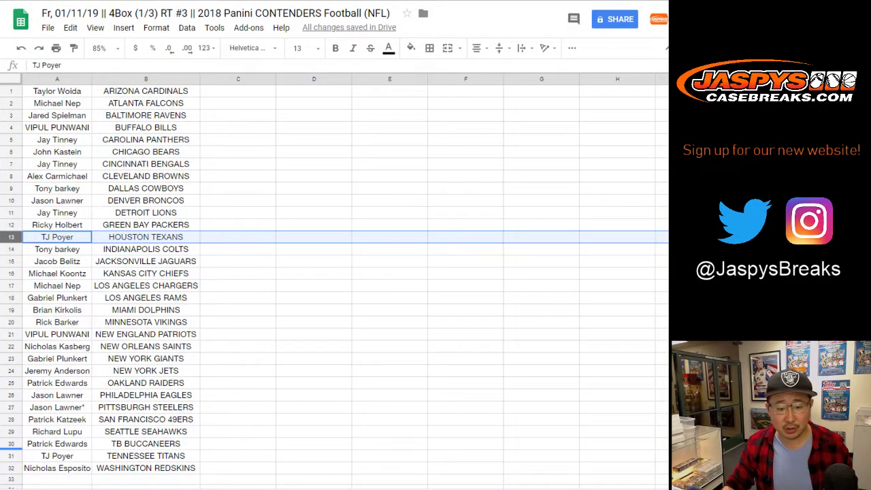
{"action": "left_click", "coordinate": [10, 456], "text": "ctrl"}
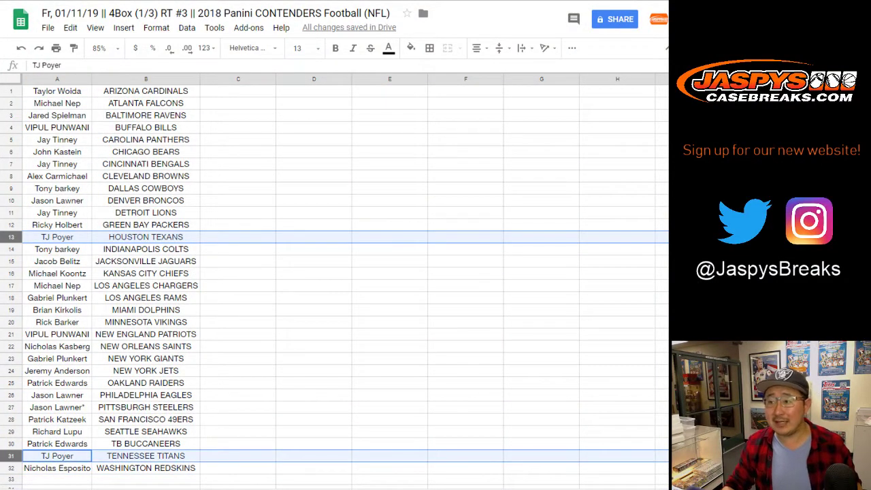
{"action": "left_click", "coordinate": [11, 469], "text": "ctrl"}
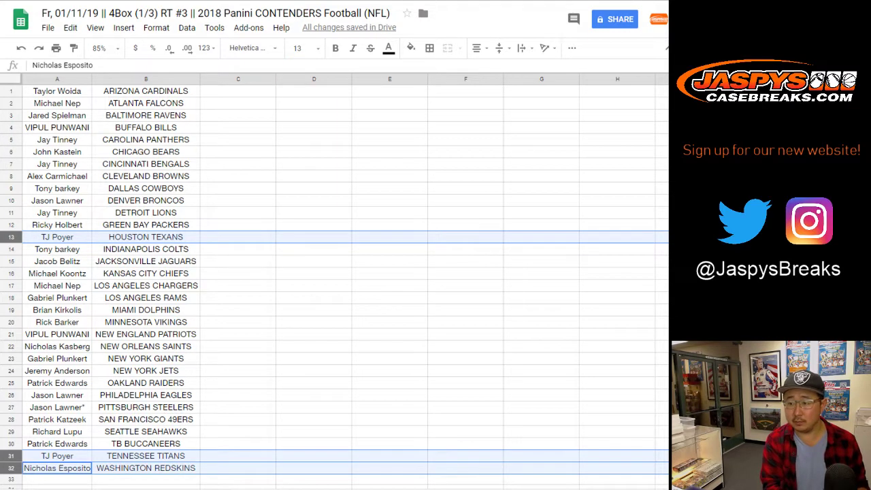
{"action": "left_click", "coordinate": [238, 298]}
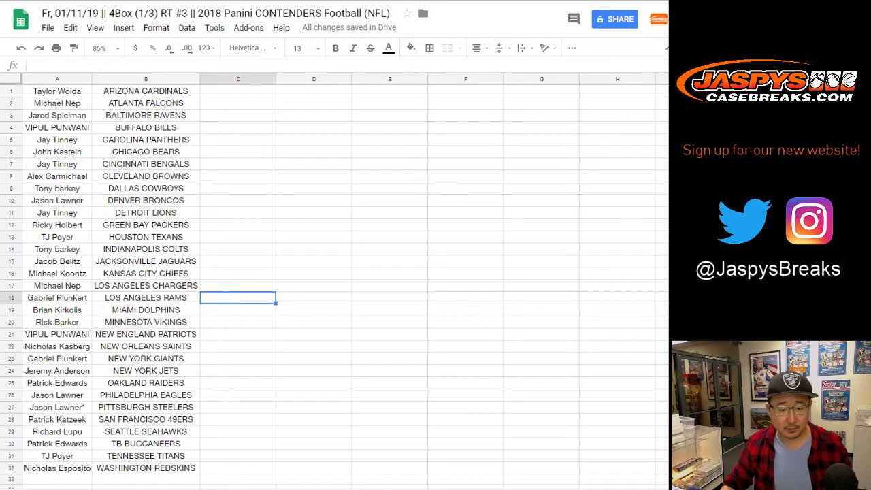
Move the San Francisco 49ers participant's name from A28 to C28 and the Minnesota Vikings participant's name from A20 to C20
{"action": "left_click", "coordinate": [57, 420]}
{"action": "key", "text": "ctrl+x"}
{"action": "left_click", "coordinate": [239, 420]}
{"action": "key", "text": "ctrl+v"}
{"action": "left_click", "coordinate": [57, 323]}
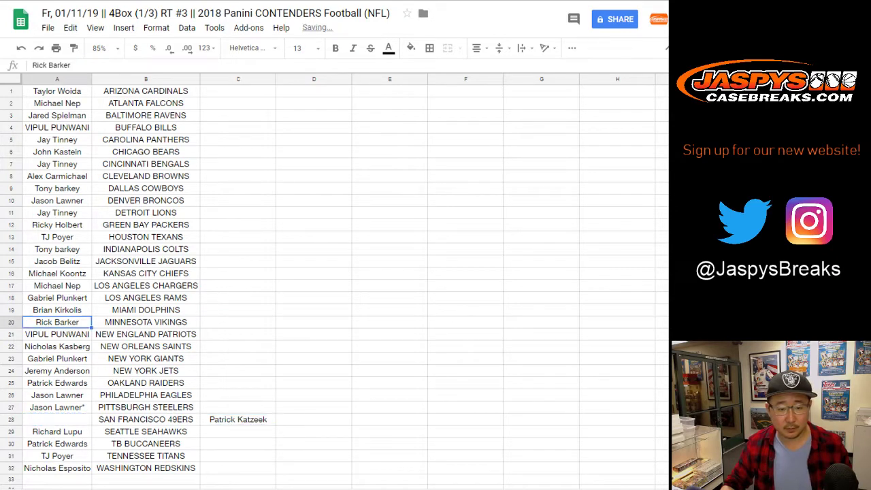
{"action": "key", "text": "ctrl+x"}
{"action": "left_click", "coordinate": [238, 322]}
{"action": "key", "text": "ctrl+v"}
Move the participant's name held in C28 into A20, beside the Minnesota Vikings
{"action": "left_click", "coordinate": [239, 420]}
{"action": "key", "text": "ctrl+x"}
{"action": "left_click", "coordinate": [57, 322]}
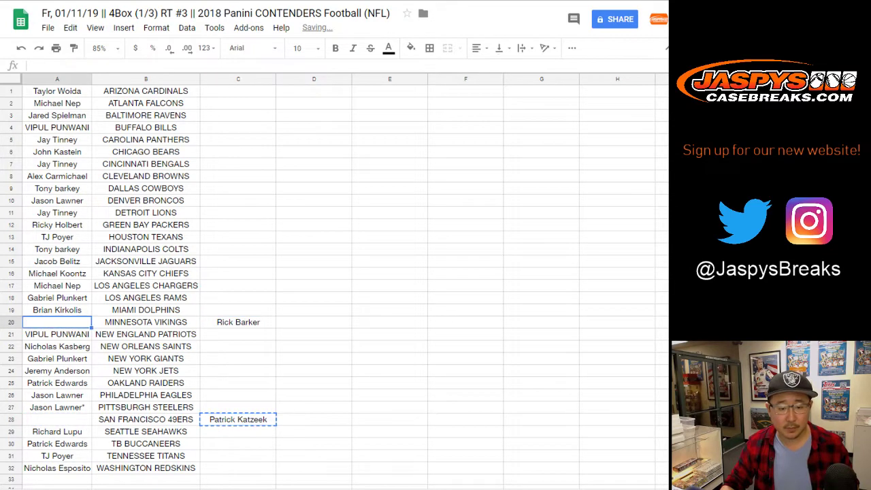
{"action": "key", "text": "ctrl+v"}
Append "-T" to the Minnesota Vikings entry in B20 to mark the team as traded
{"action": "double_click", "coordinate": [146, 322]}
{"action": "type", "text": "-"}
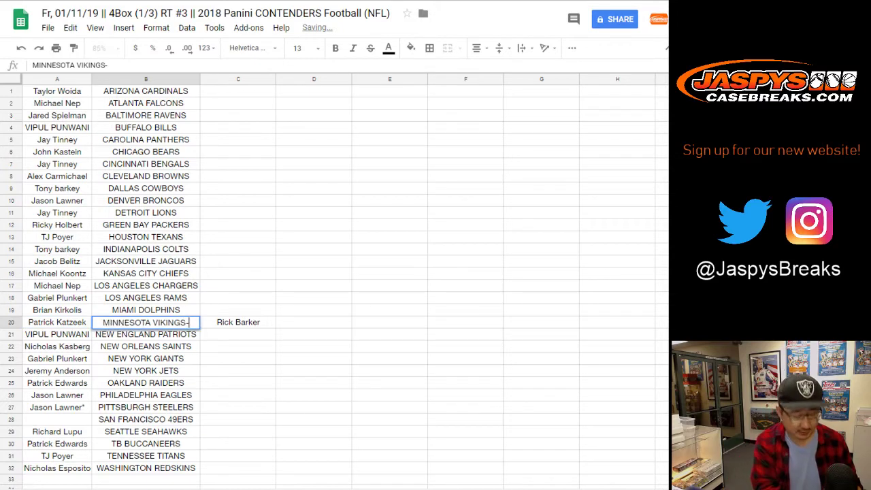
{"action": "type", "text": "T"}
{"action": "key", "text": "Return"}
Move the participant's name held in C20 into A28, beside the San Francisco 49ers
{"action": "key", "text": "Right"}
{"action": "key", "text": "Up"}
{"action": "key", "text": "ctrl+x"}
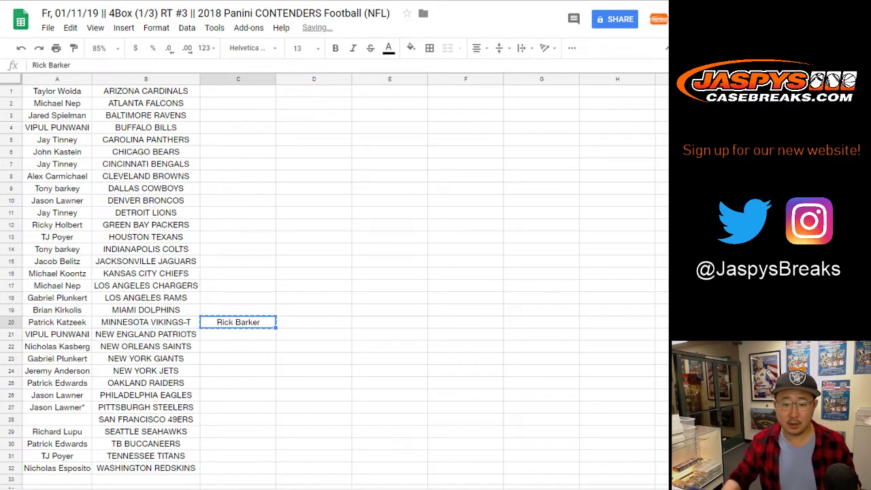
{"action": "left_click", "coordinate": [57, 419]}
{"action": "key", "text": "ctrl+v"}
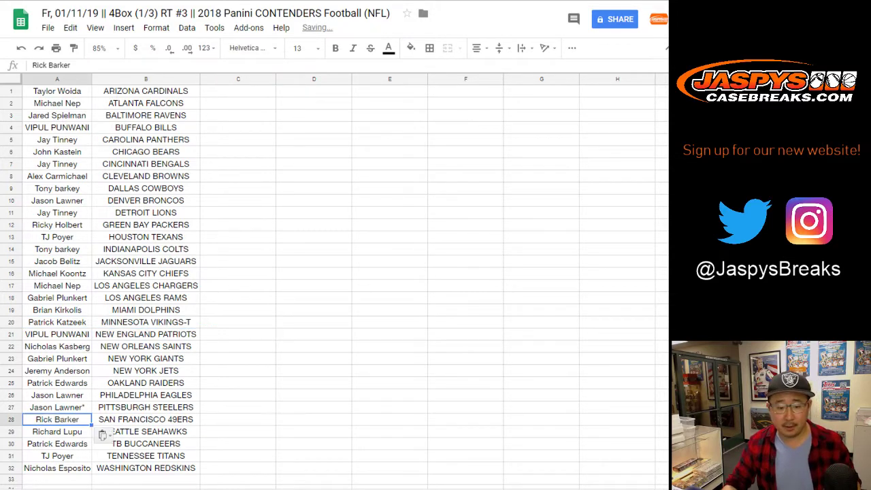
Append "-T" to the San Francisco 49ers entry in B28 to mark the team as traded
{"action": "key", "text": "Right"}
{"action": "key", "text": "Return"}
{"action": "type", "text": "-T"}
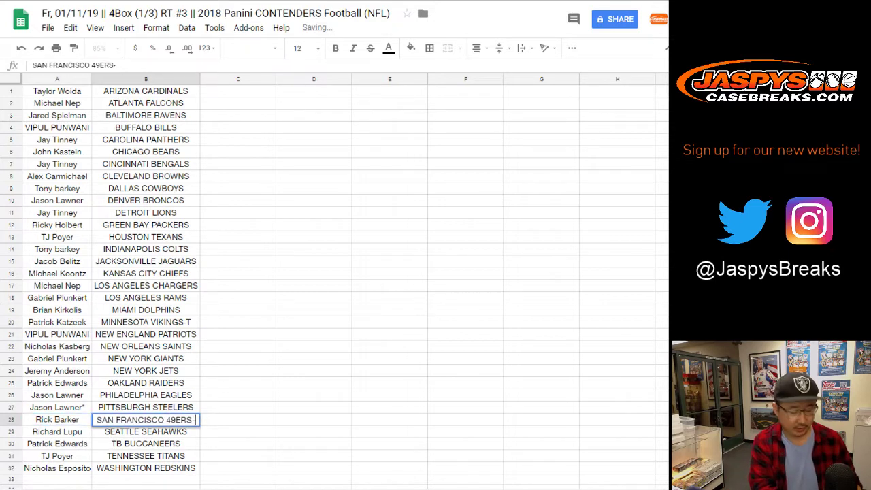
{"action": "key", "text": "Return"}
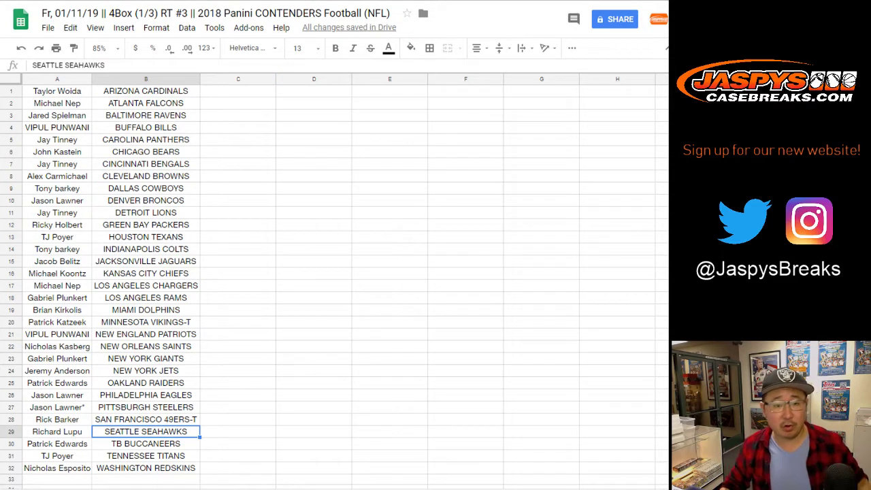
Apply borders to all cells of the participant and team list in A1:B32
{"action": "left_click", "coordinate": [58, 92]}
{"action": "key", "text": "ctrl+a"}
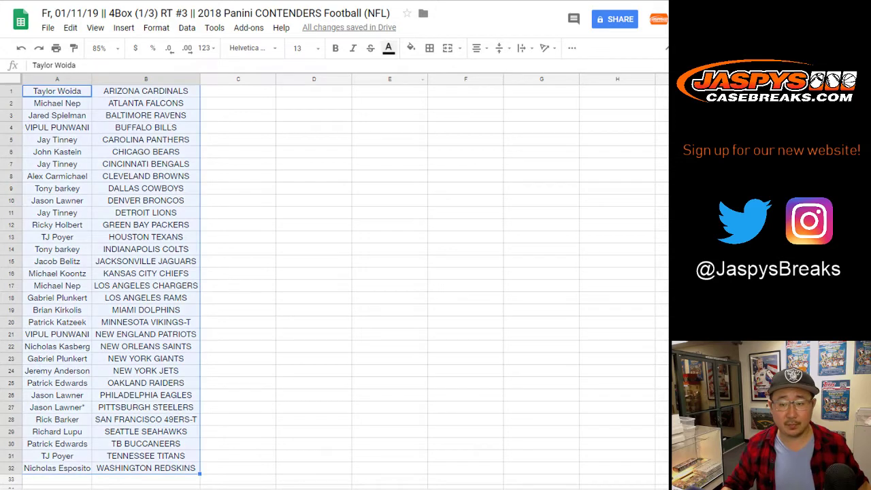
{"action": "left_click", "coordinate": [430, 49]}
{"action": "left_click", "coordinate": [434, 72]}
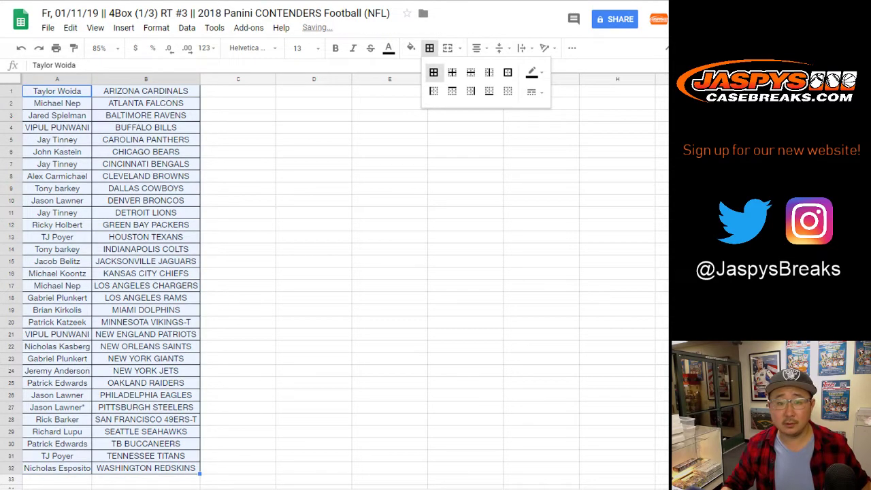
Print the current sheet on Letter paper in portrait orientation, fitted to width with normal margins
{"action": "key", "text": "ctrl+p"}
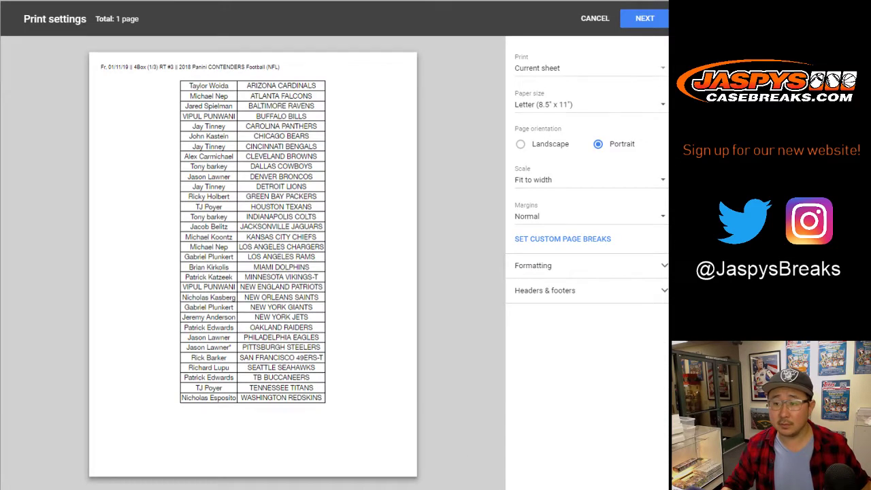
{"action": "left_click", "coordinate": [645, 18]}
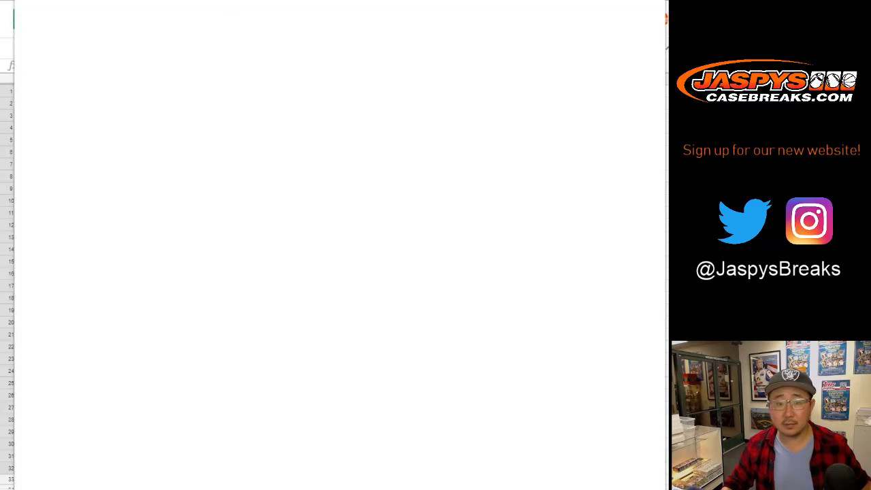
{"action": "key", "text": "Return"}
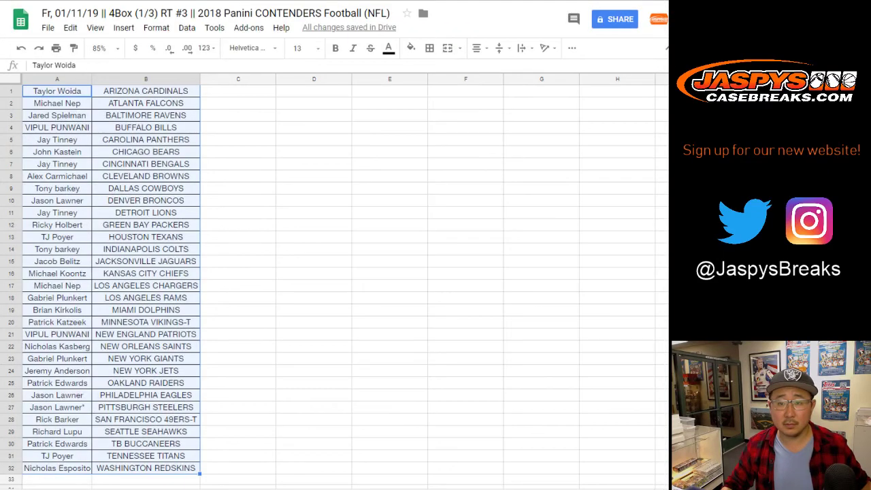